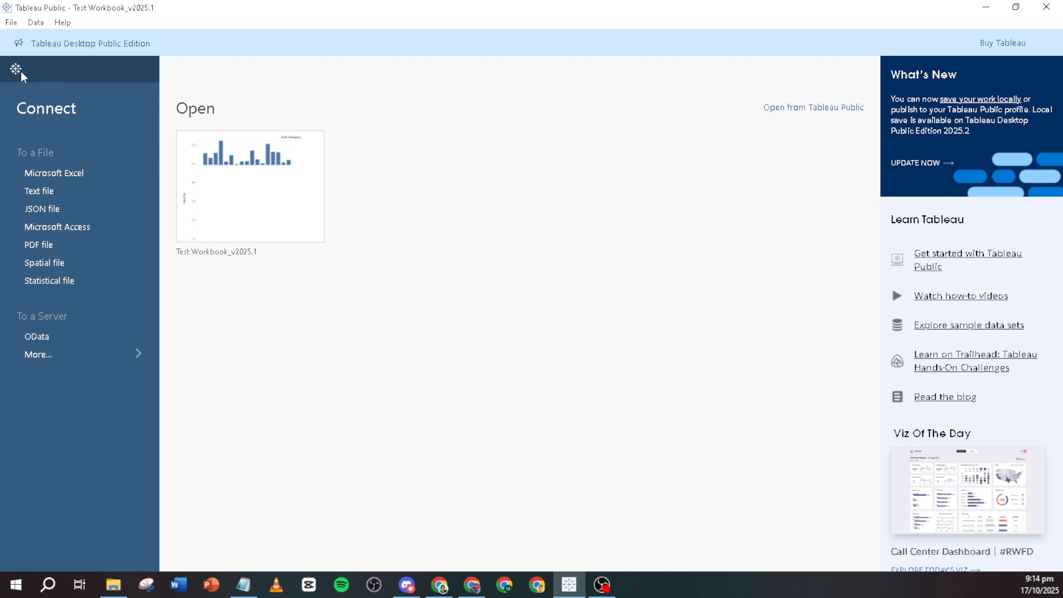
- Return to the workbook view, add a new worksheet, and switch to the empty Sheet 13
click(17, 72)
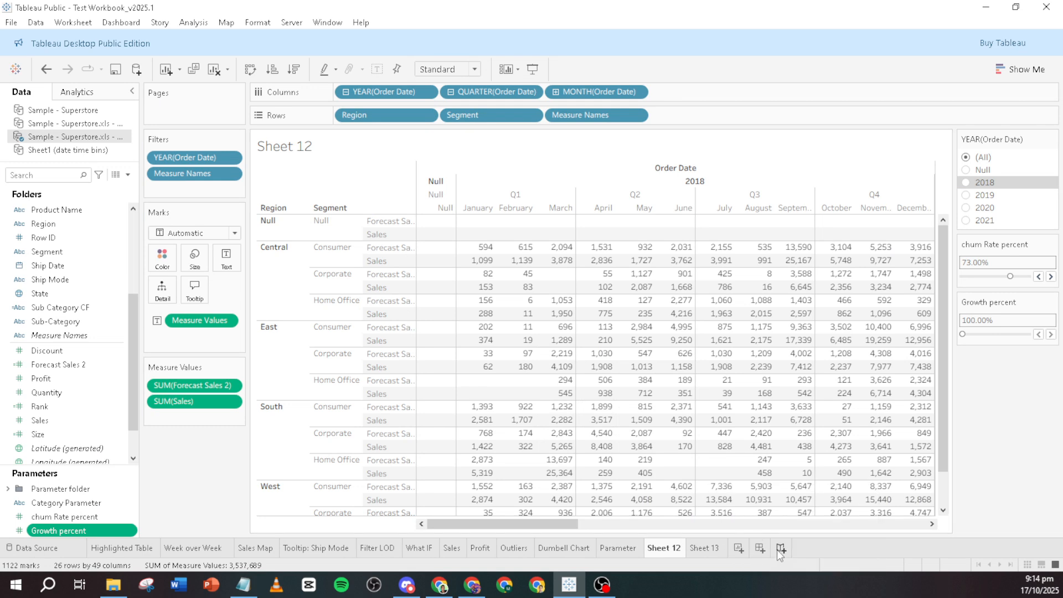
click(738, 549)
click(718, 549)
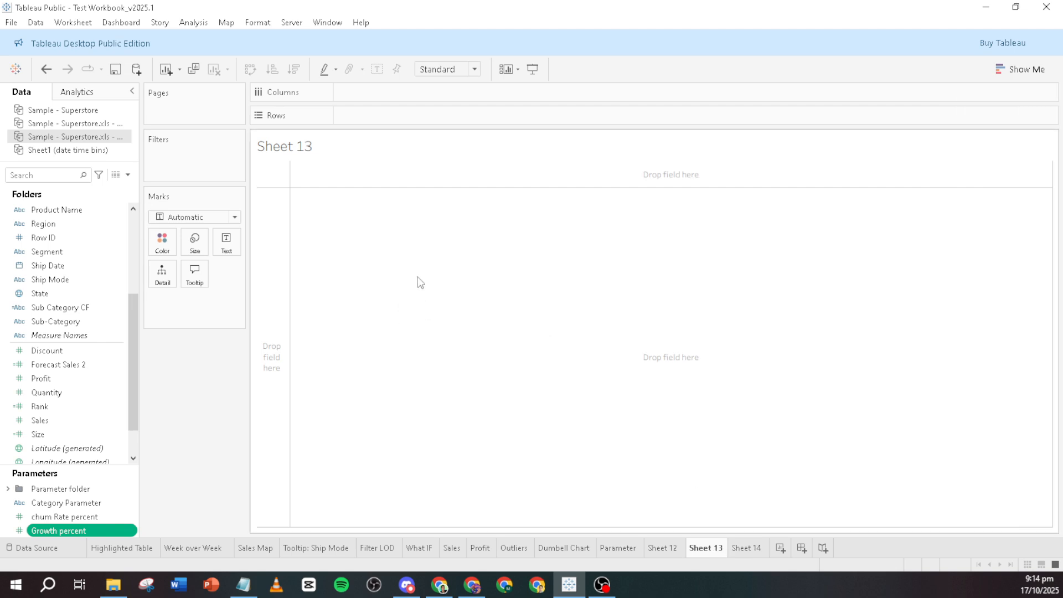
- Review the Growth percent parameter's data type, display format, current value and range settings
click(128, 175)
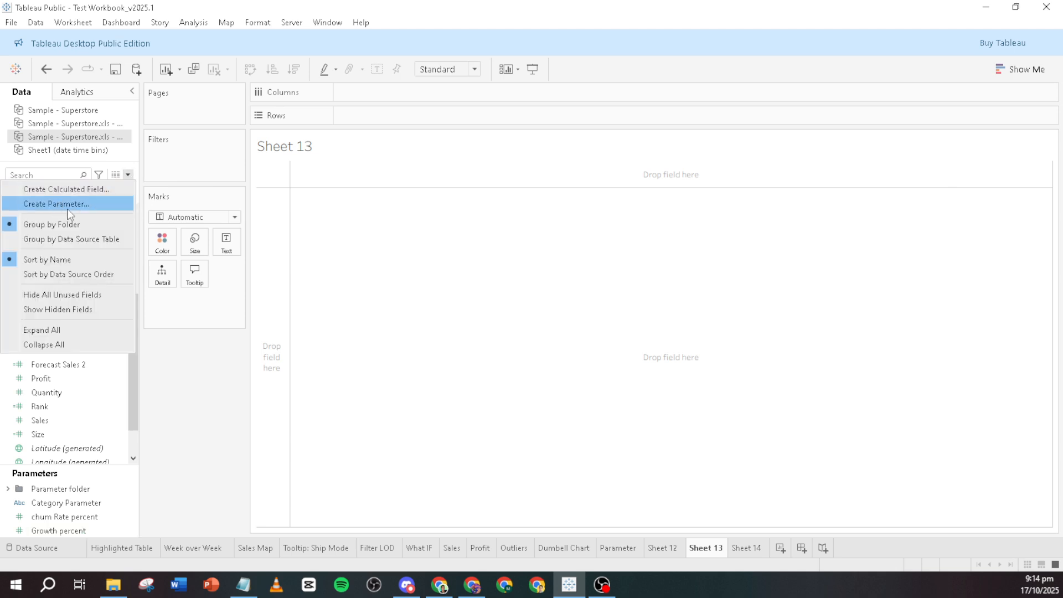
click(215, 471)
click(110, 504)
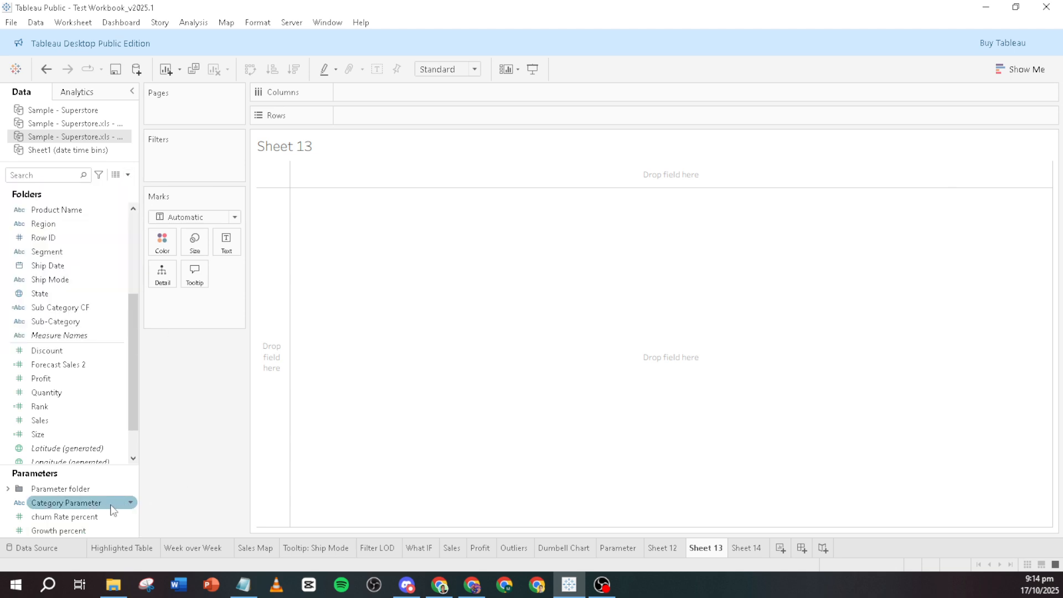
click(102, 516)
click(116, 530)
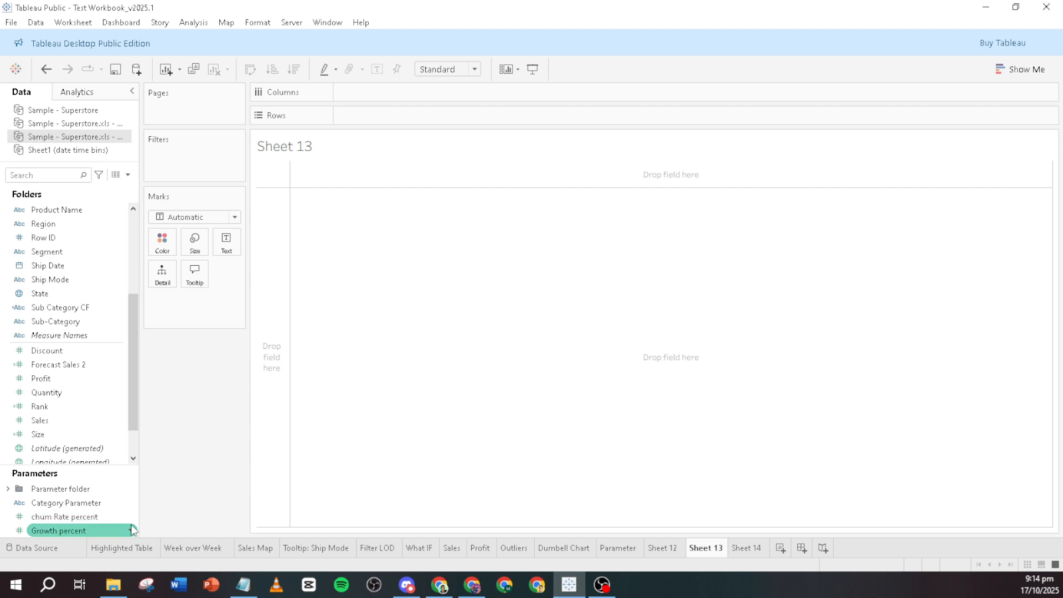
click(130, 531)
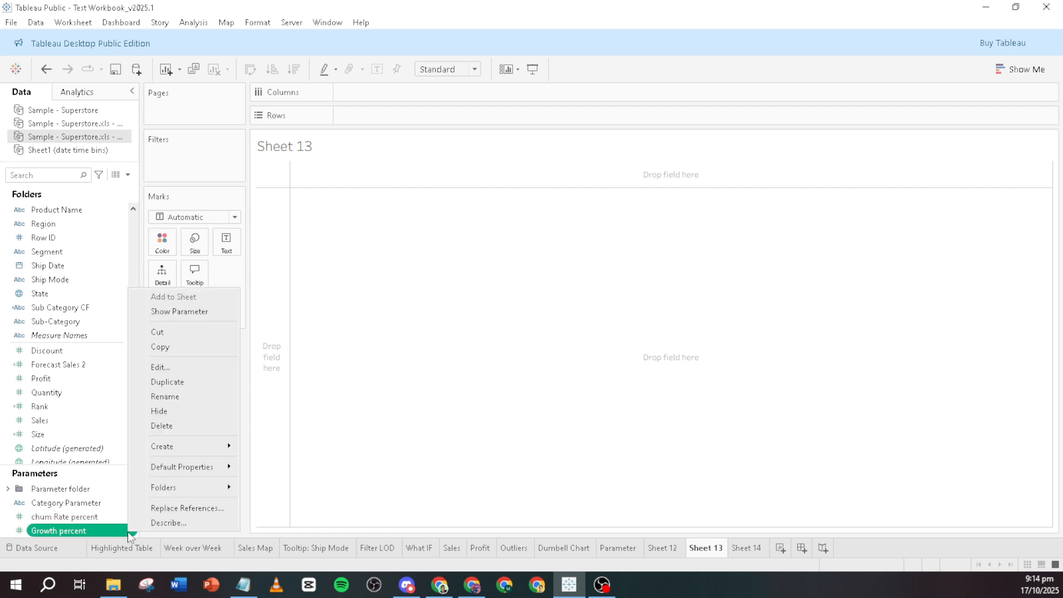
click(161, 367)
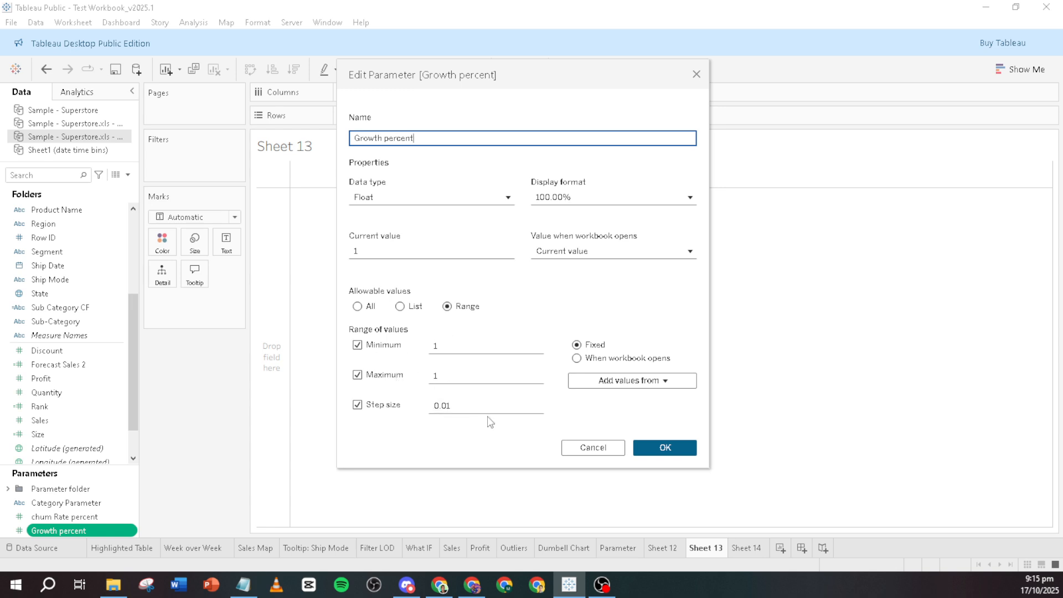
click(675, 452)
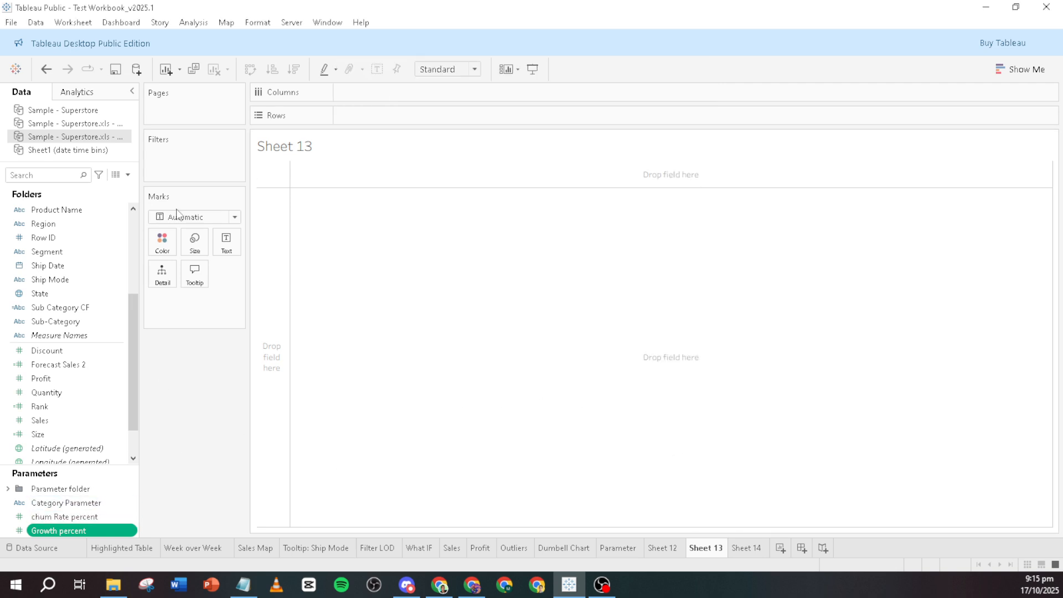
- Review the churn Rate percent parameter's settings, including its display format options and range of values
click(127, 175)
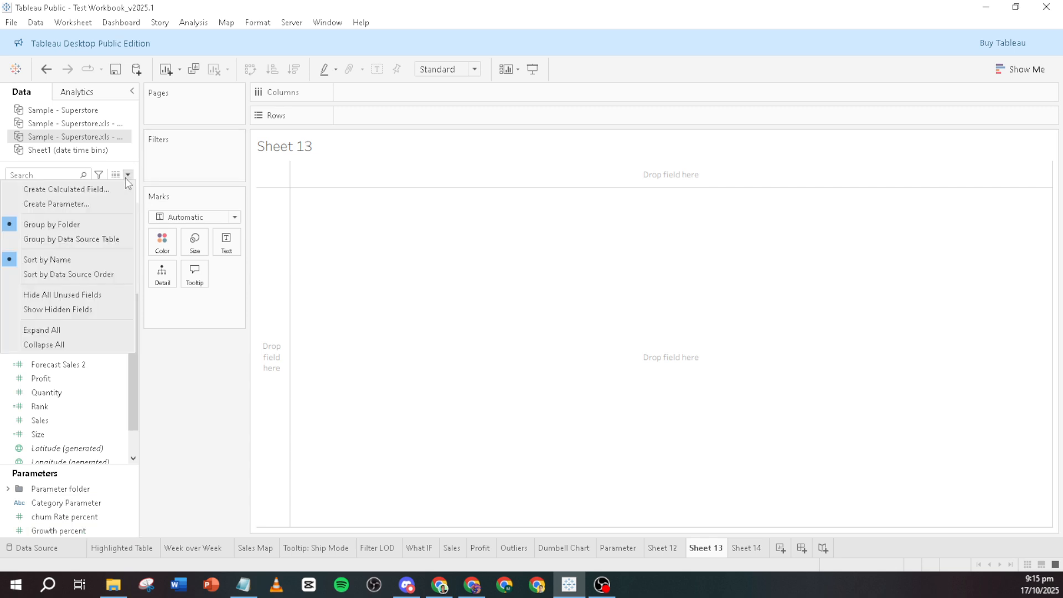
click(202, 422)
click(119, 516)
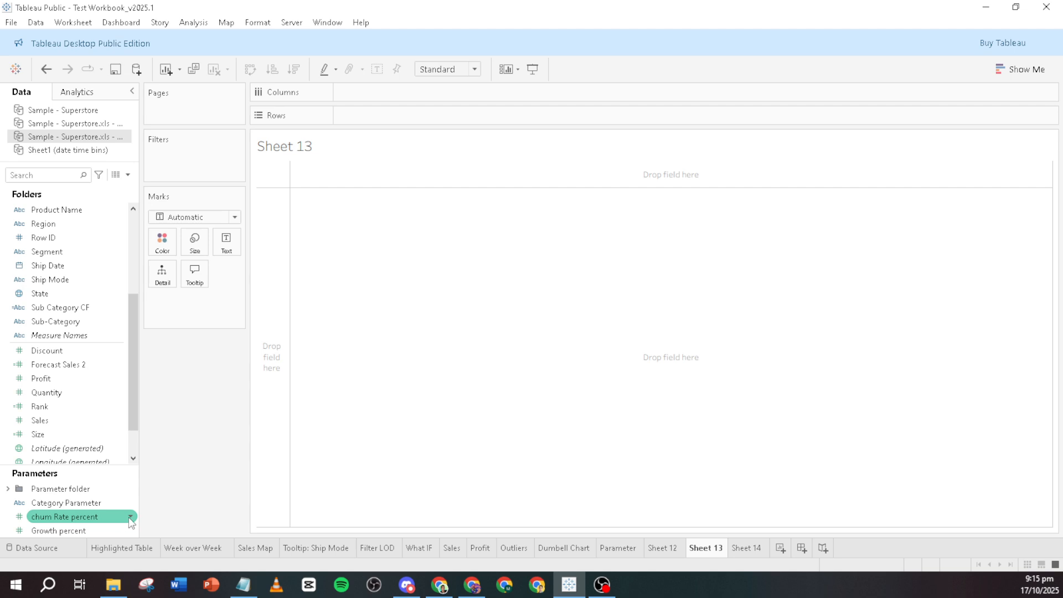
click(131, 518)
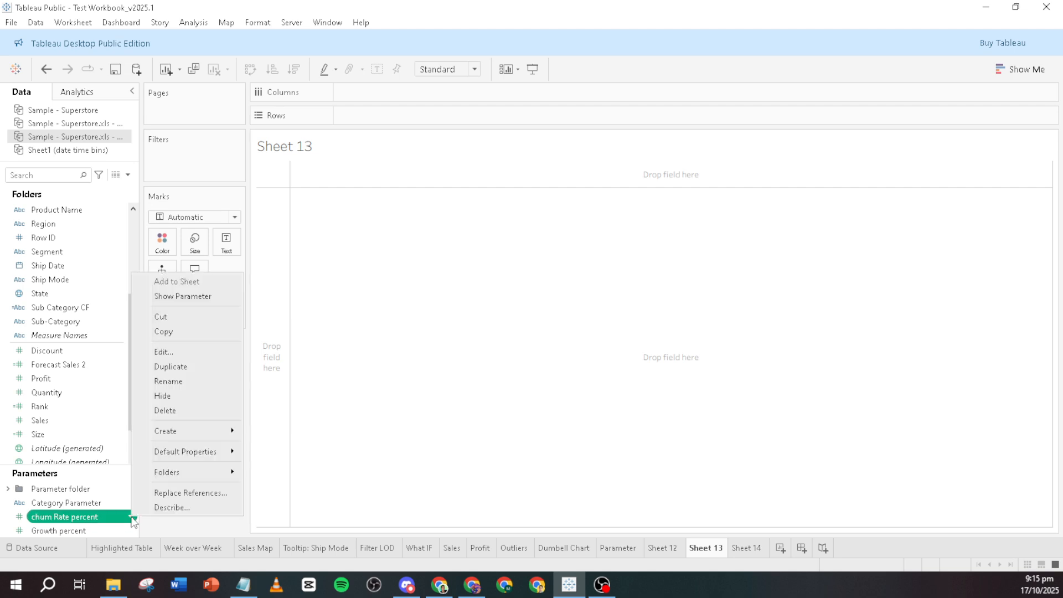
click(177, 354)
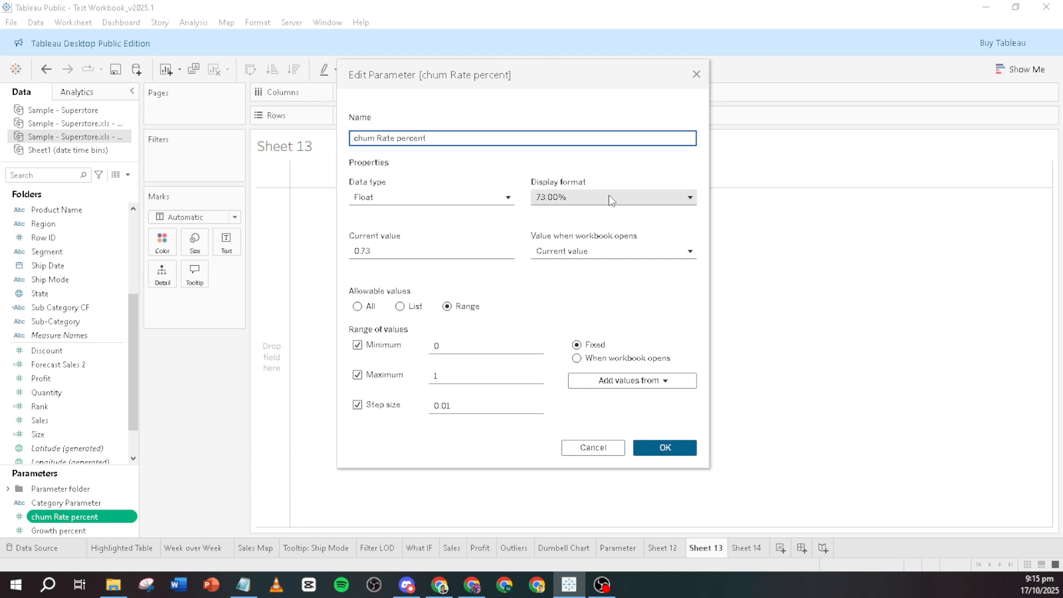
click(677, 197)
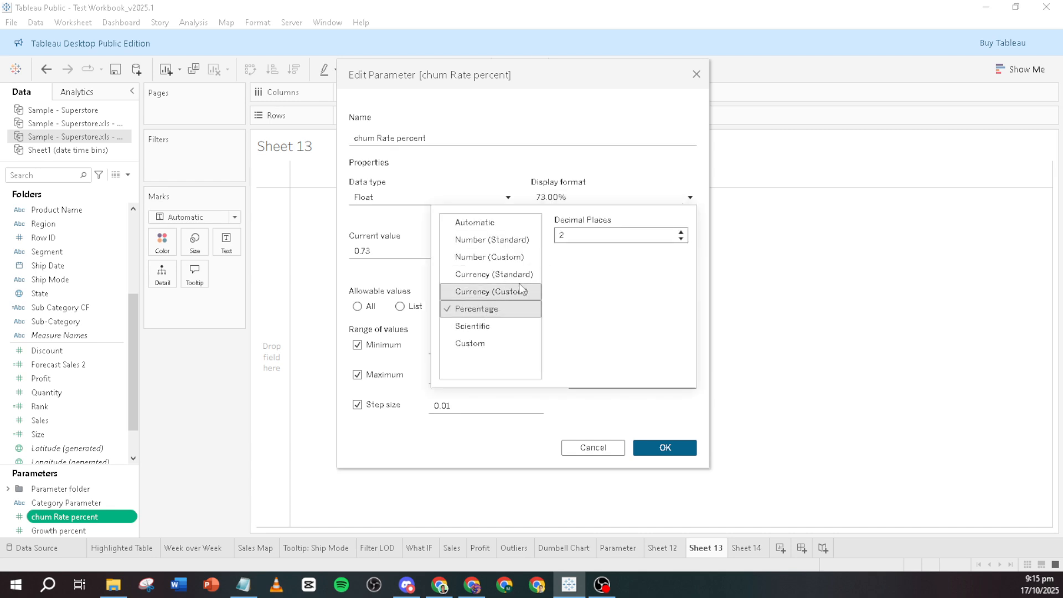
click(628, 187)
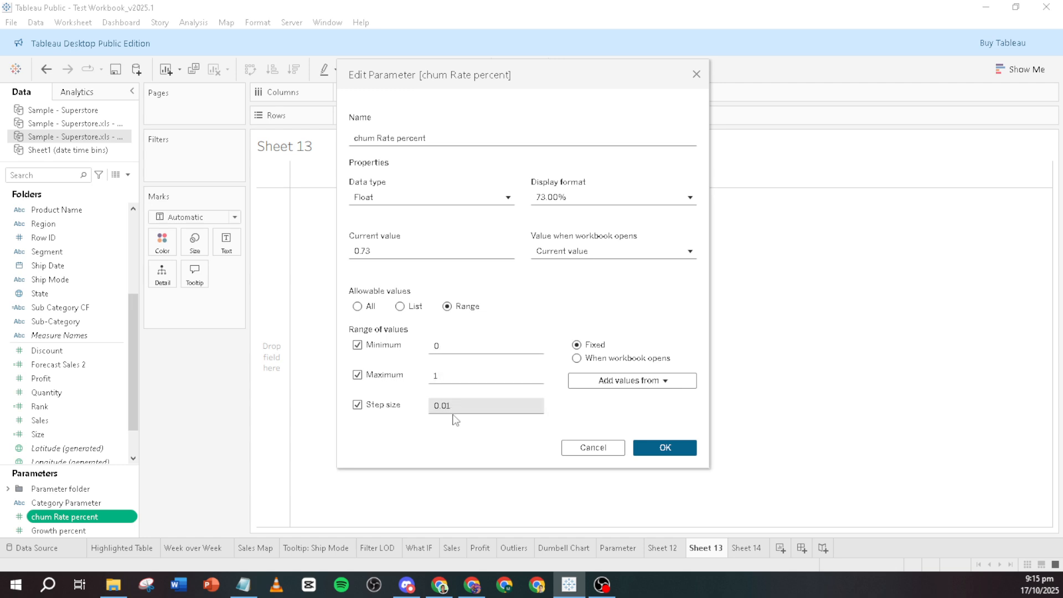
click(663, 448)
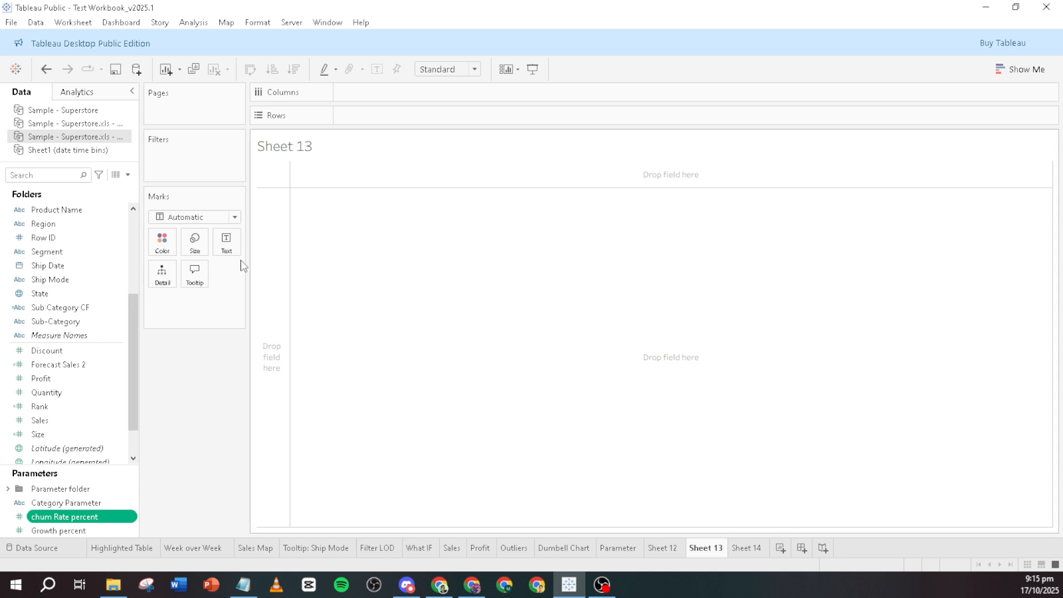
- Review the formula of the Forecast Sales 2 calculated field
click(198, 23)
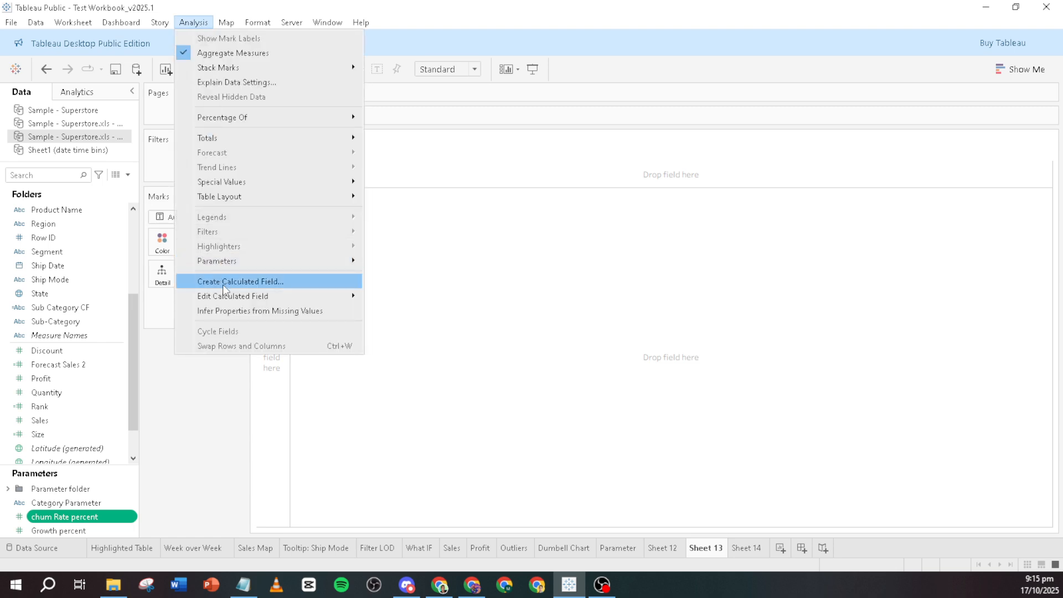
click(214, 382)
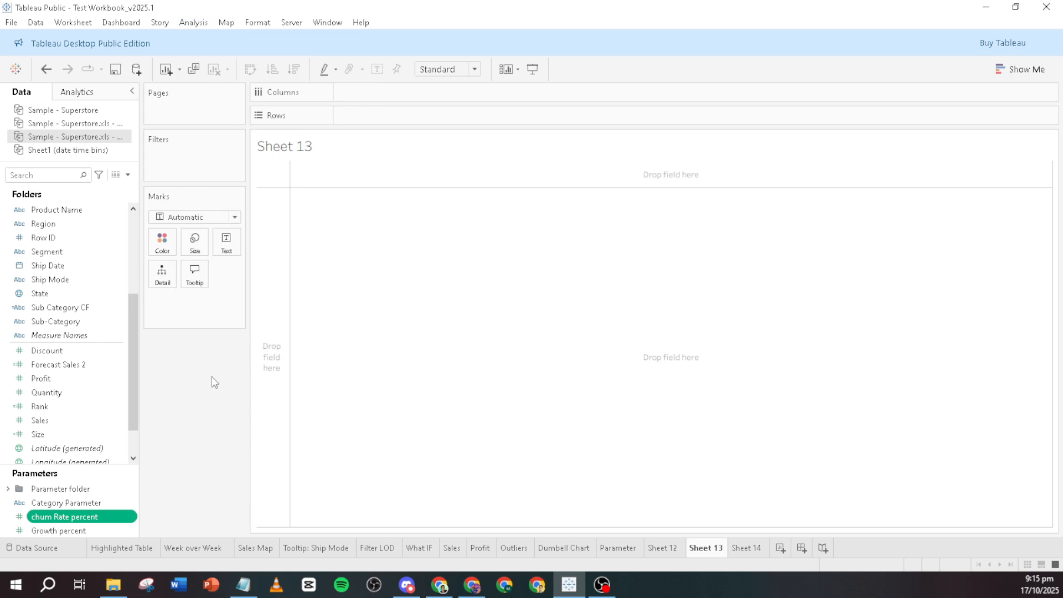
click(119, 364)
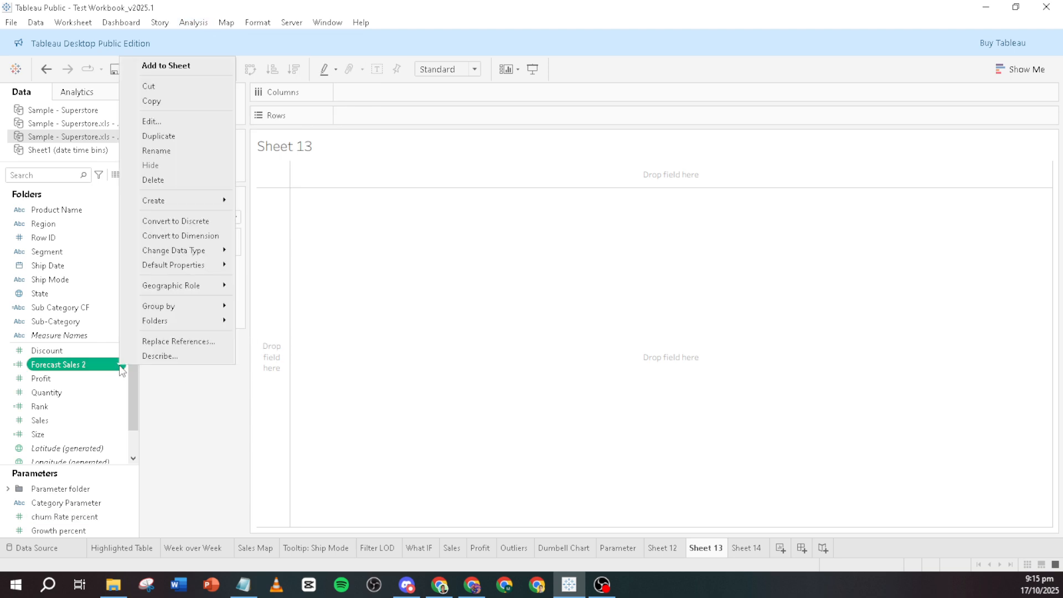
click(162, 119)
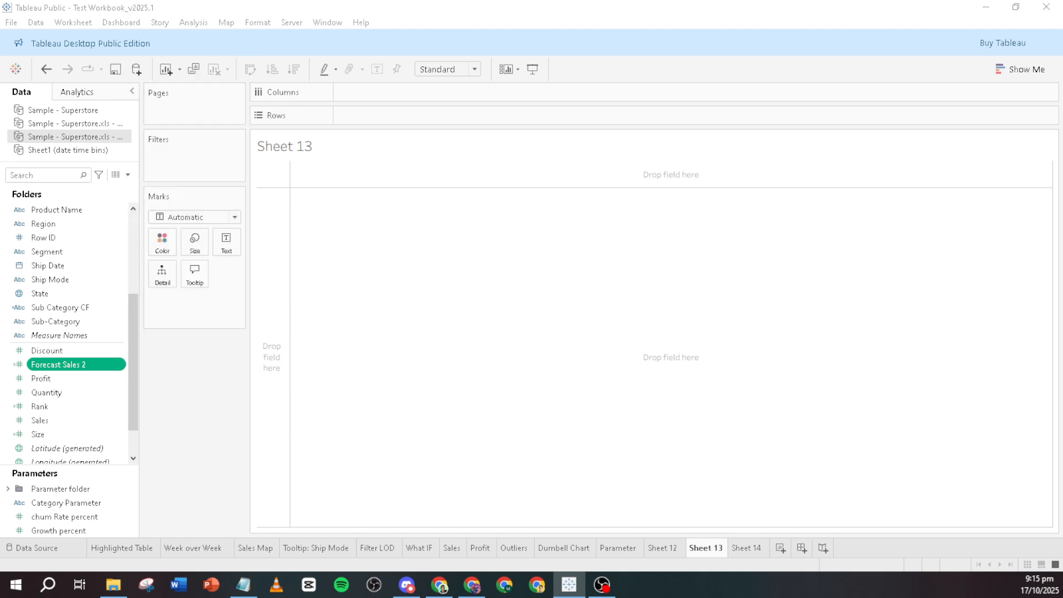
drag(1059, 220, 528, 166)
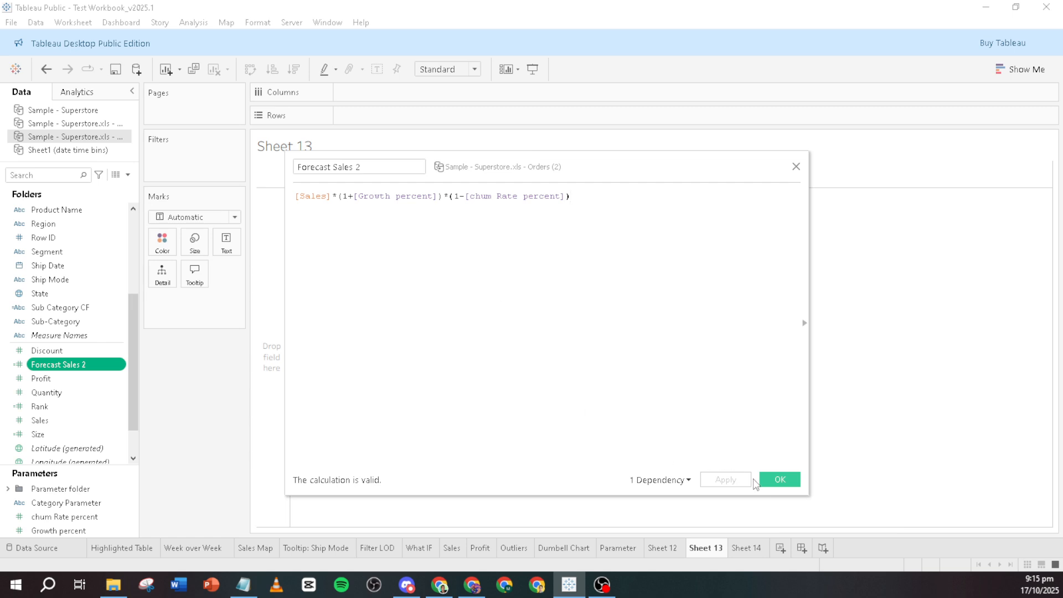
click(780, 479)
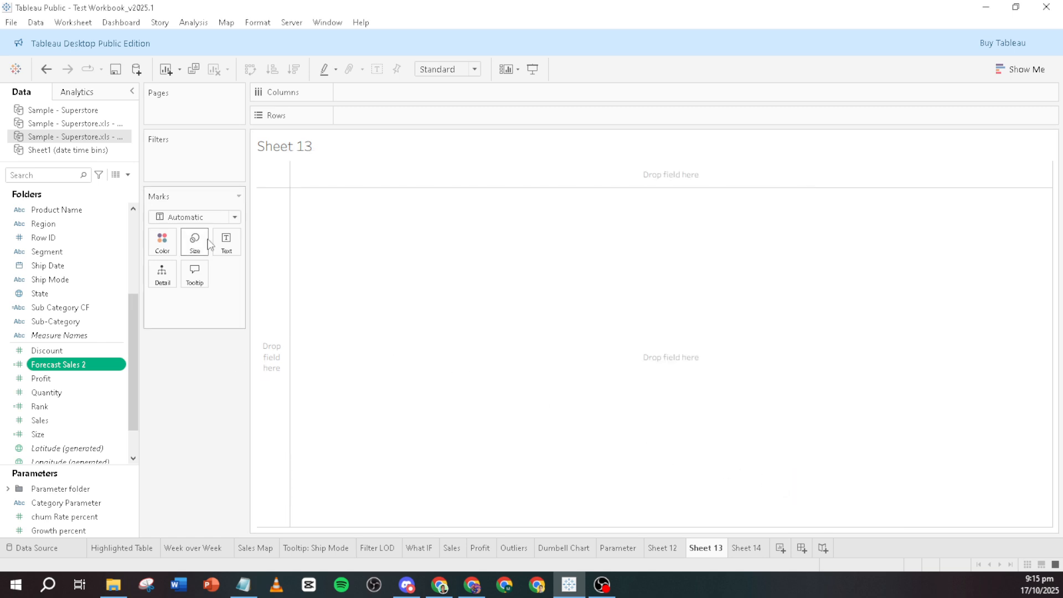
- Place Order Date on the columns and expand it from year to quarter and month
scroll(93, 275, up, 1)
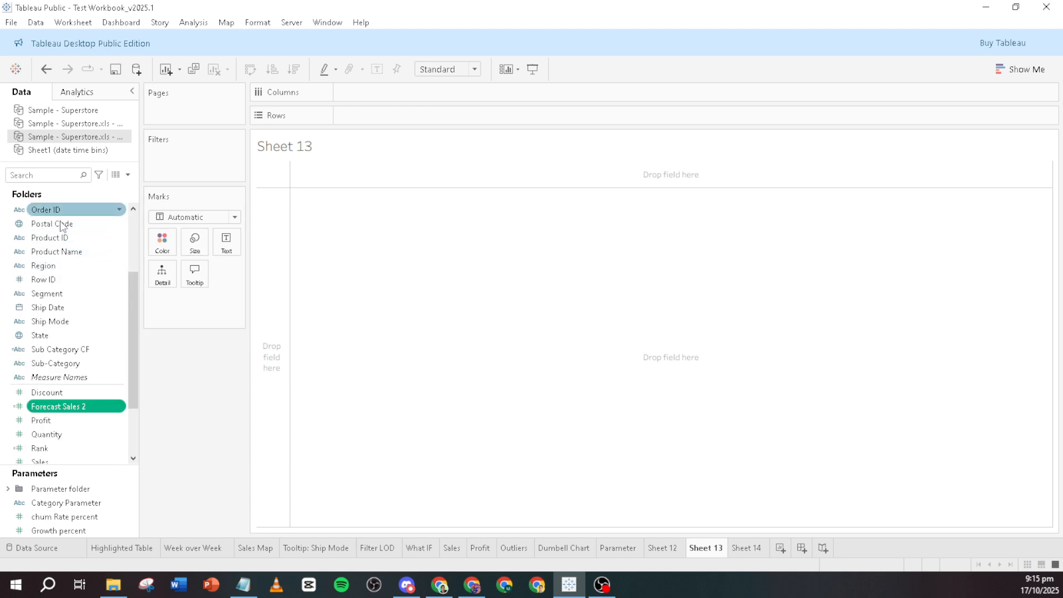
scroll(67, 258, up, 2)
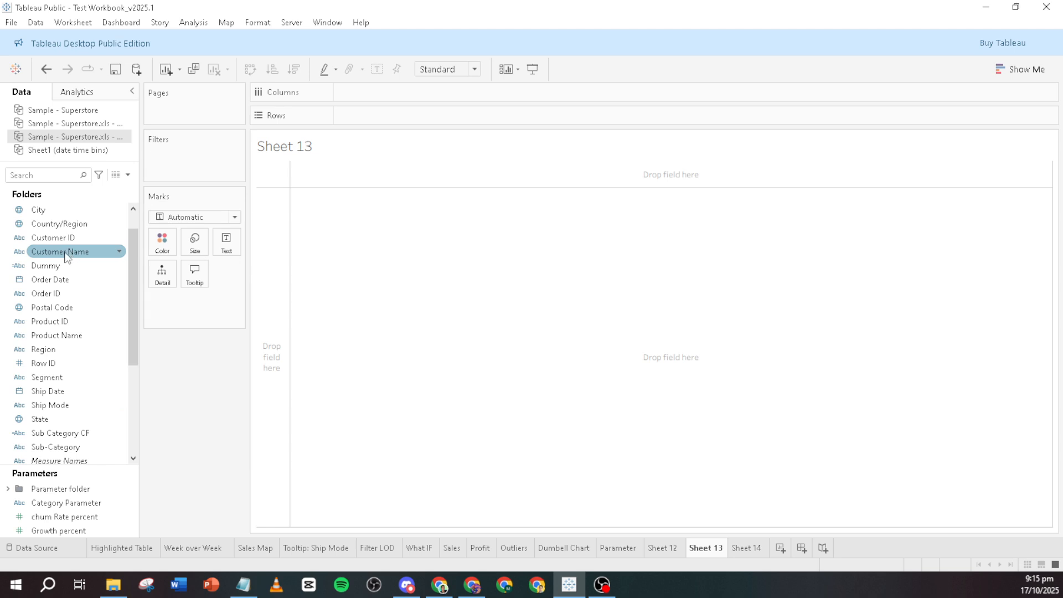
drag(62, 280, 388, 91)
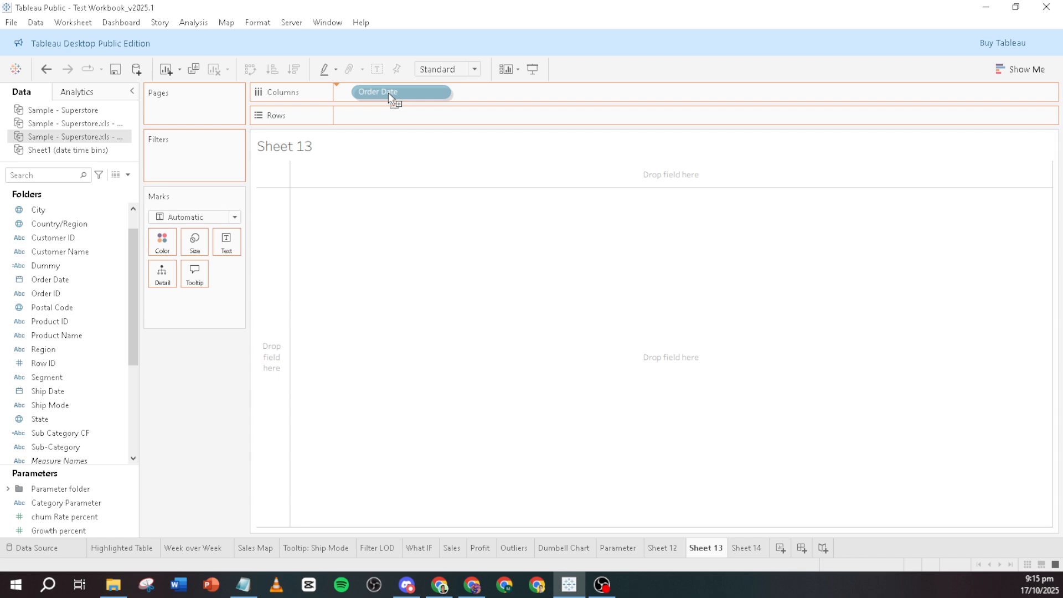
drag(388, 92, 387, 93)
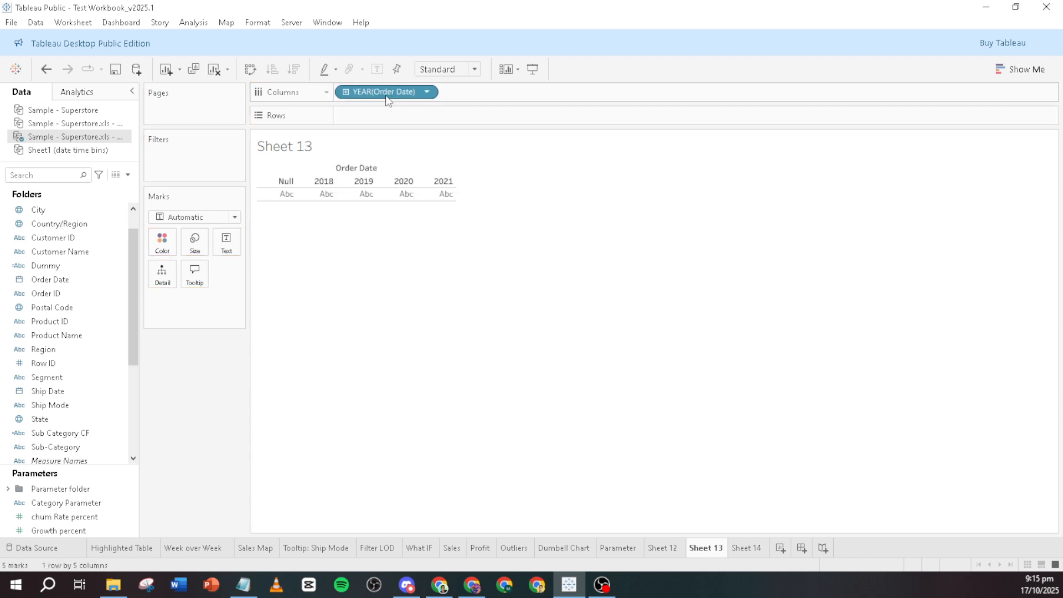
click(344, 92)
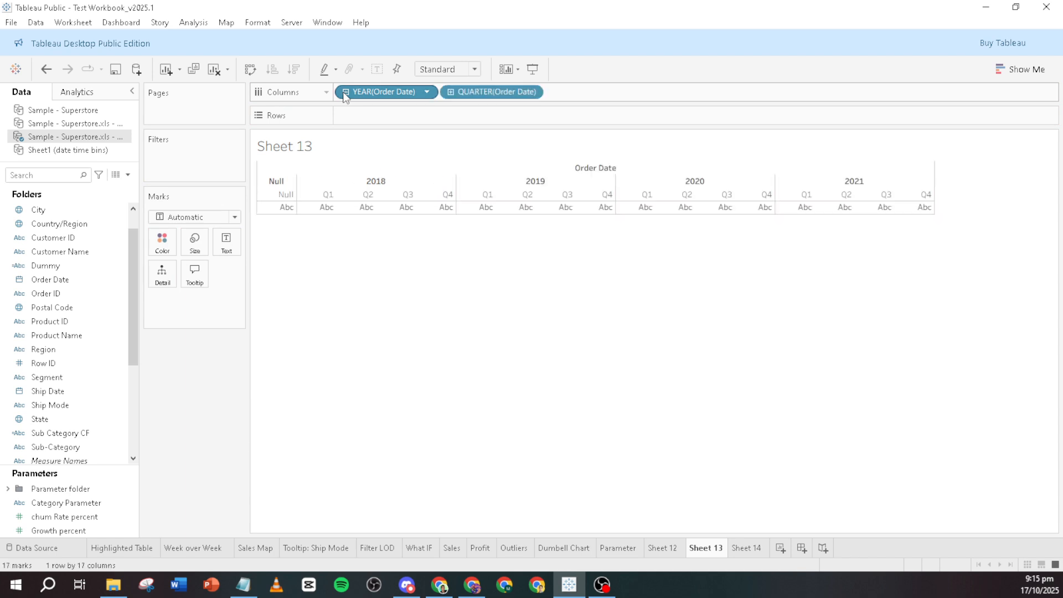
click(454, 92)
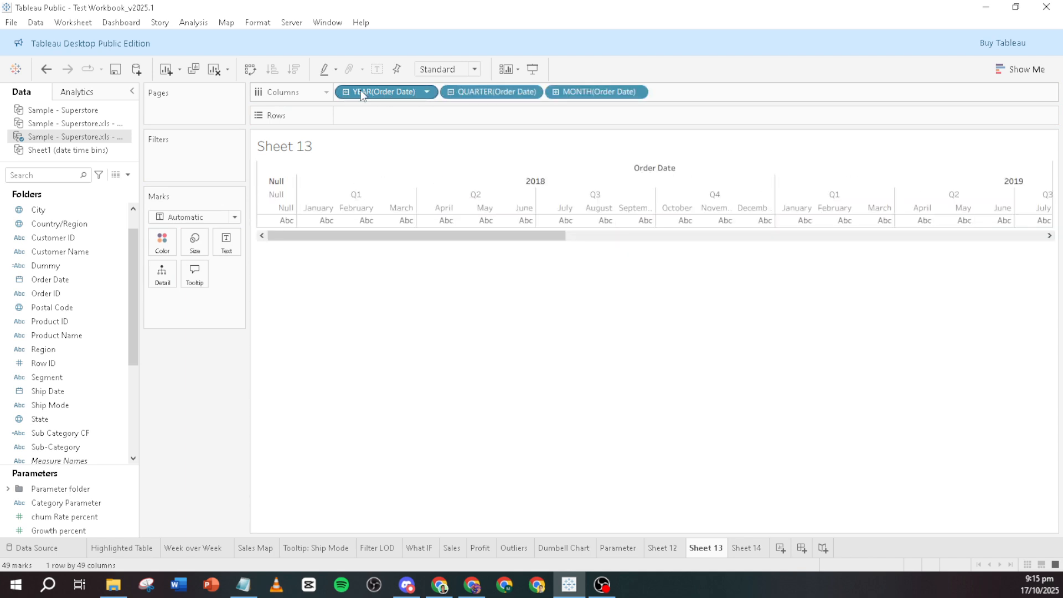
- Filter Order Date by years, keeping 2018, 2019, 2020 and 2021 and leaving out Null
drag(360, 94, 179, 160)
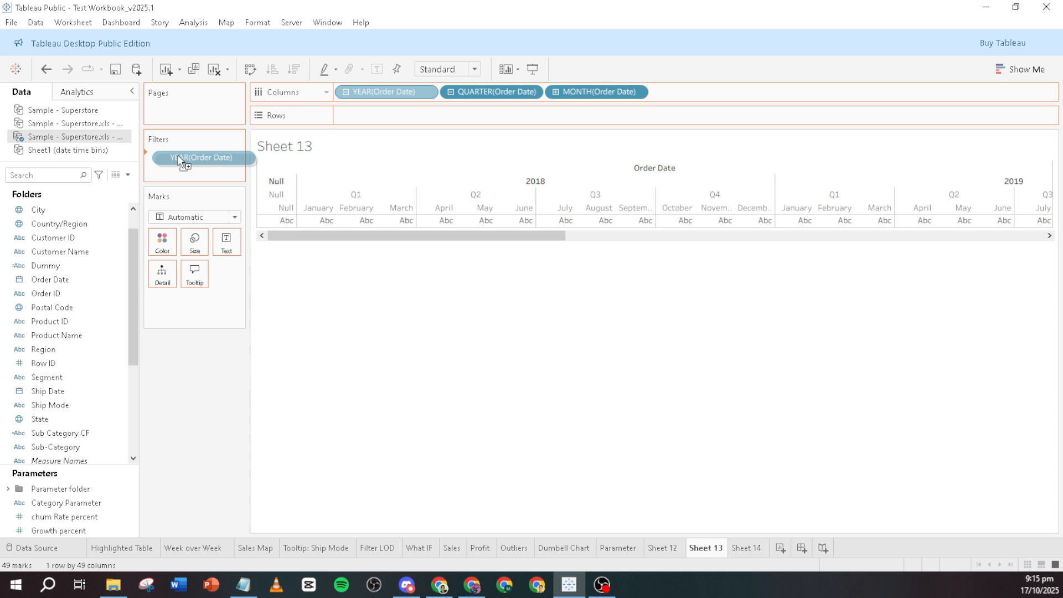
drag(179, 161, 179, 160)
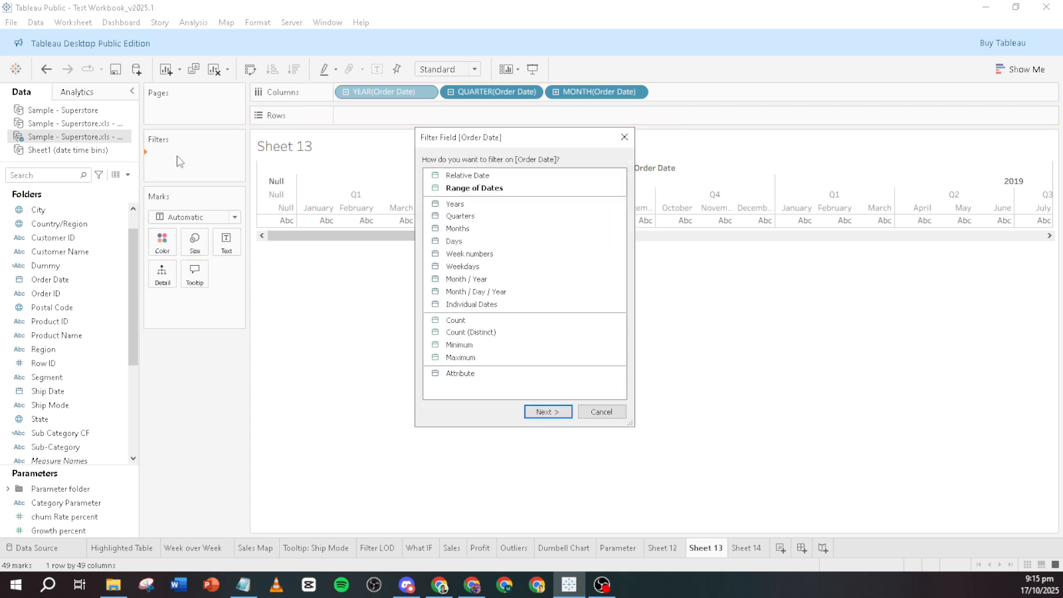
click(455, 205)
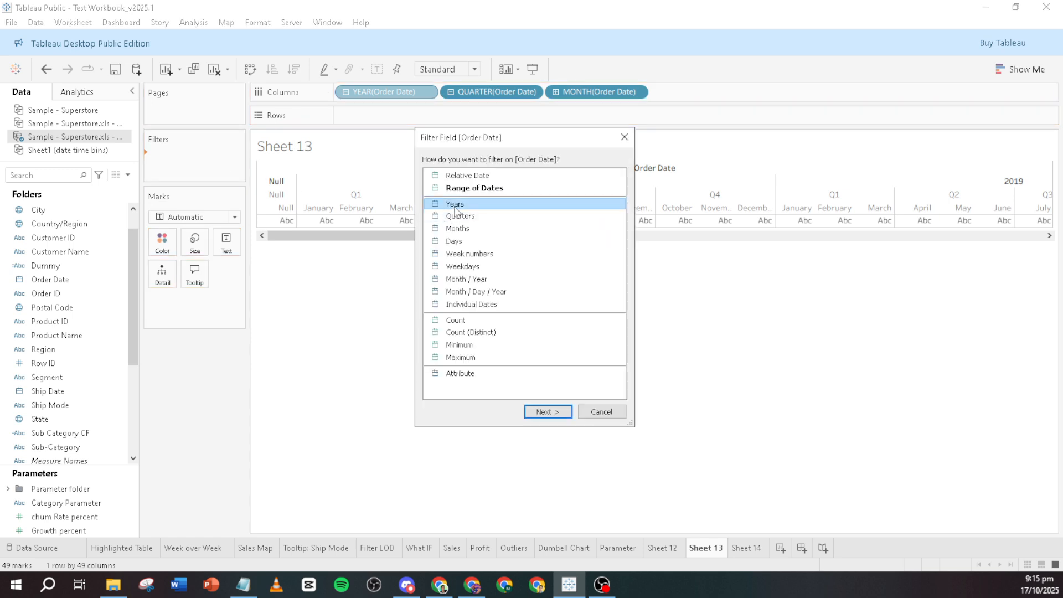
click(551, 412)
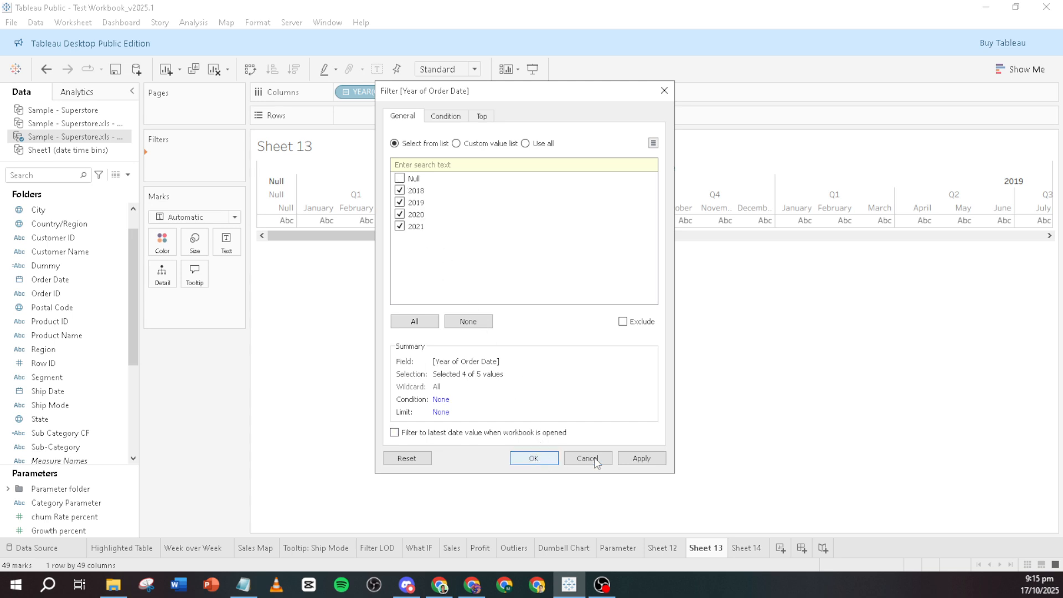
click(636, 458)
click(544, 462)
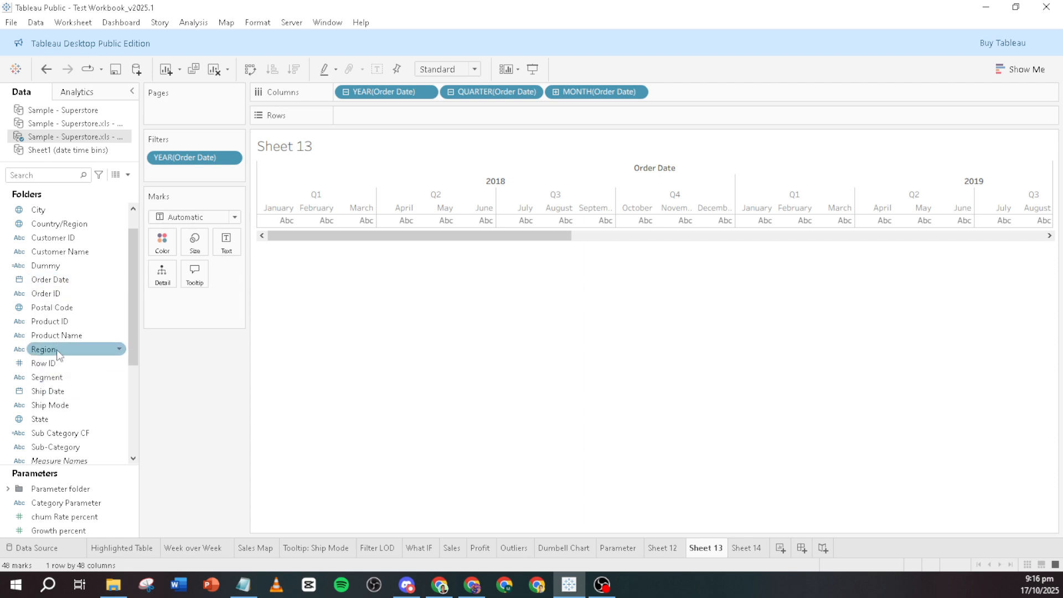
- Add Region to the rows and fill the table cells with the Sales measure
drag(58, 355, 369, 116)
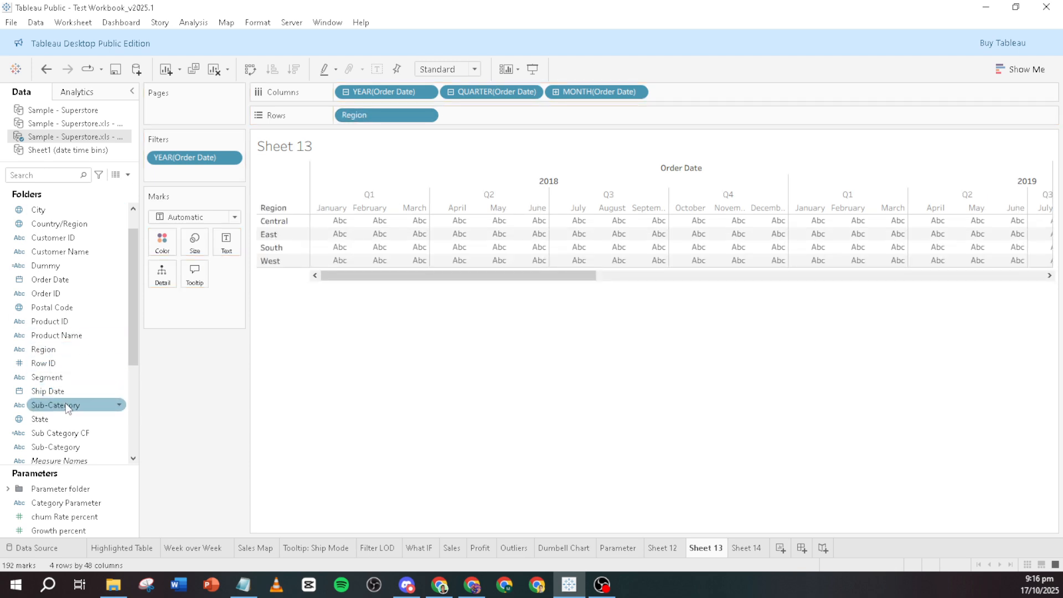
scroll(50, 404, down, 1)
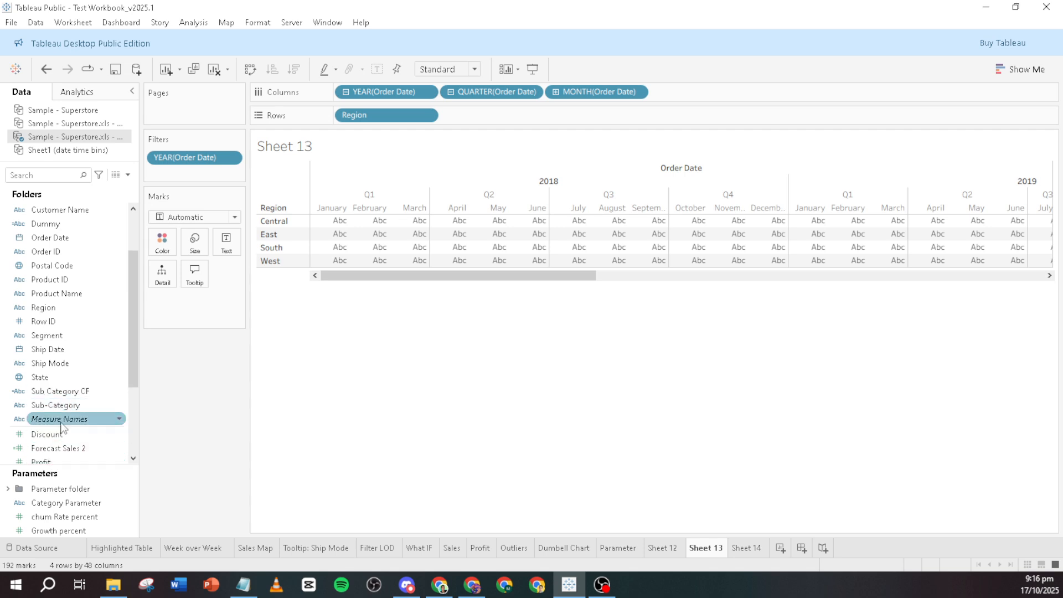
scroll(67, 419, down, 2)
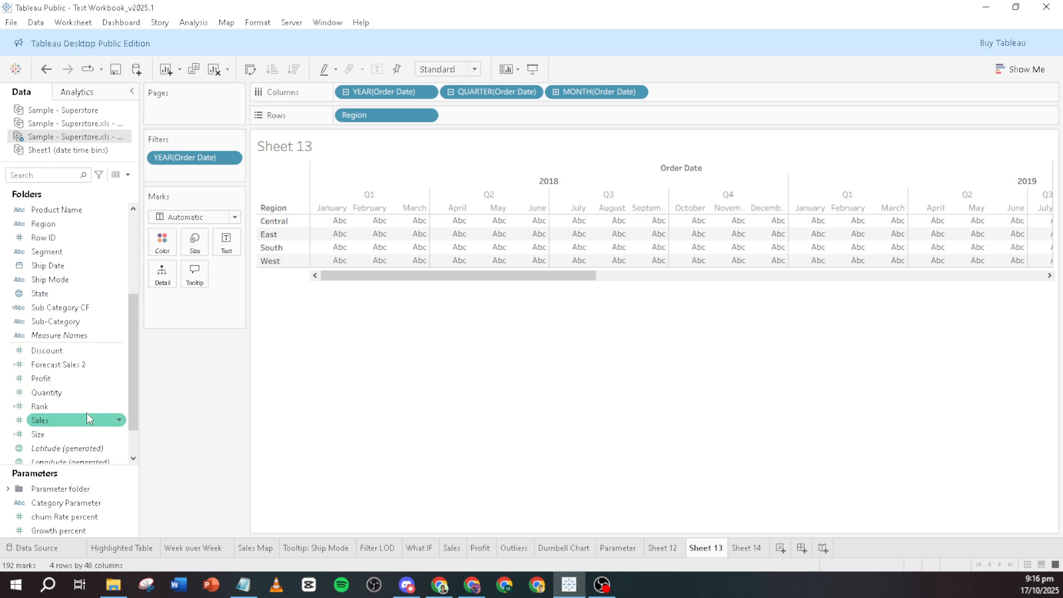
click(55, 421)
drag(56, 423, 427, 248)
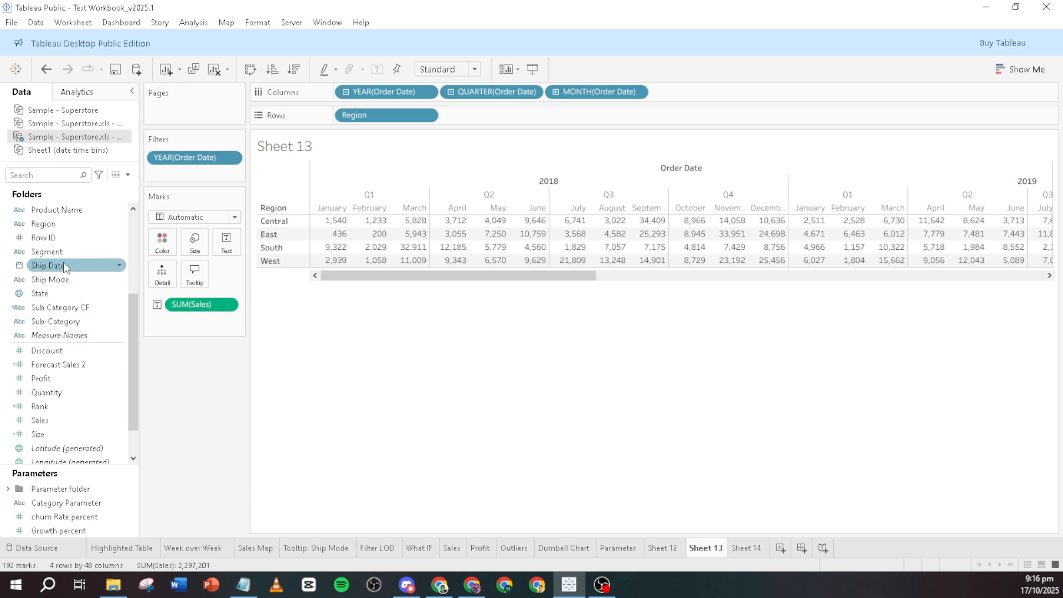
- Add Segment to the rows after Region and bring the Forecast Sales 2 measure into the view
scroll(65, 267, up, 1)
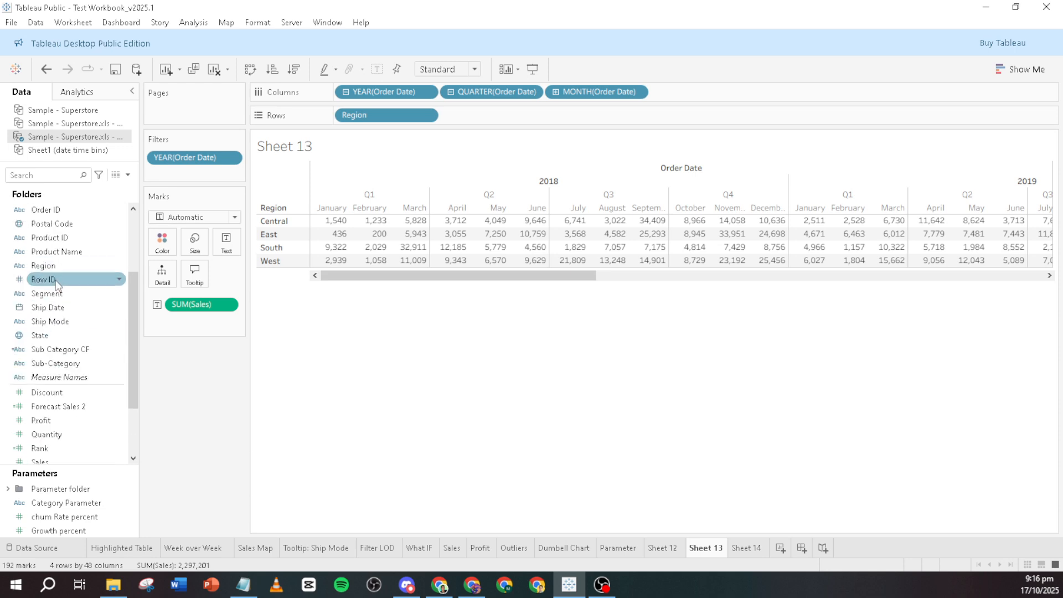
drag(55, 293, 480, 118)
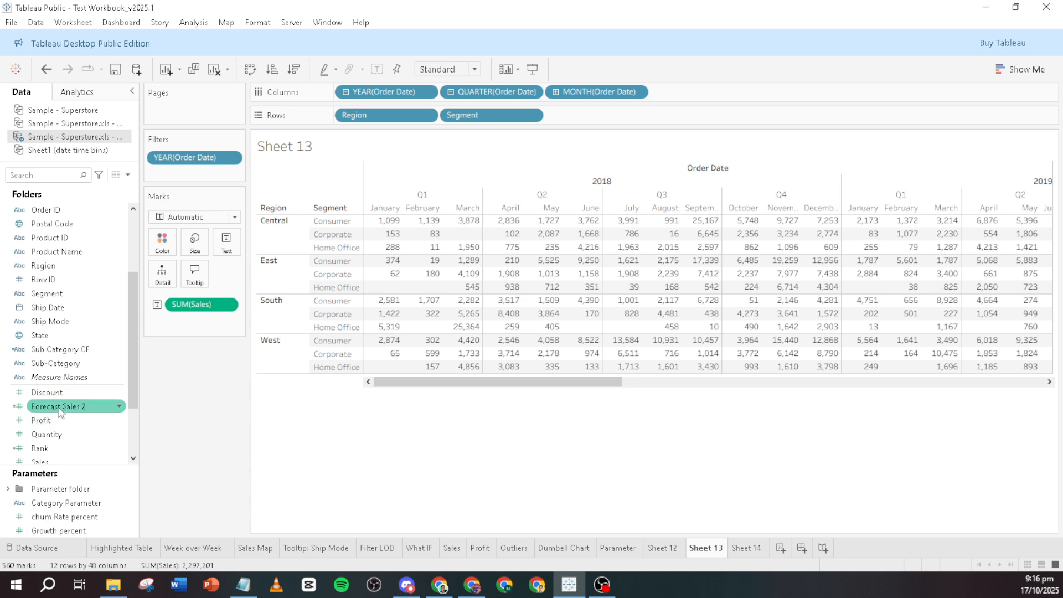
drag(58, 407, 165, 277)
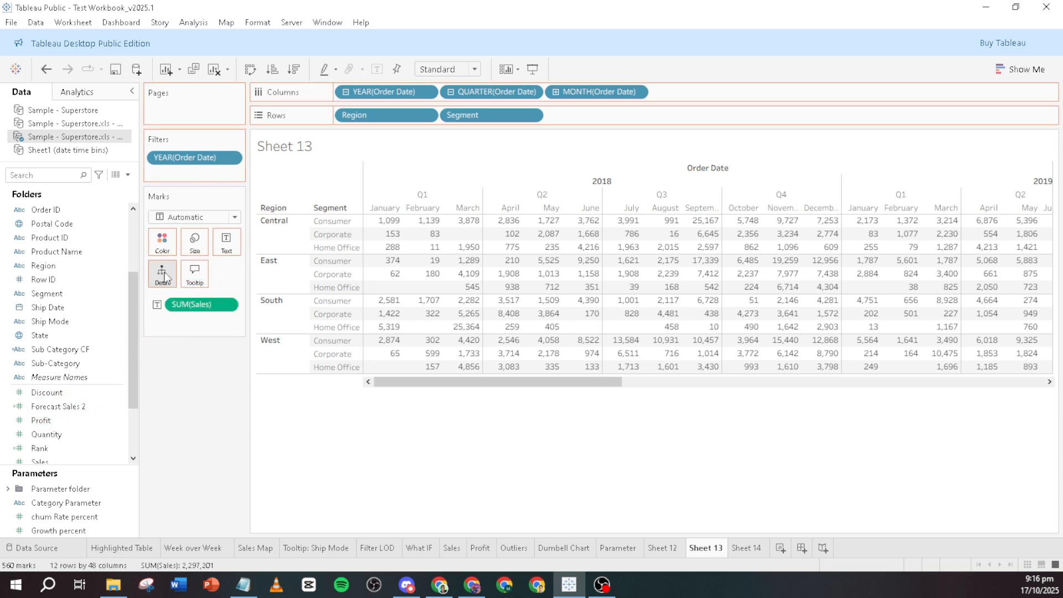